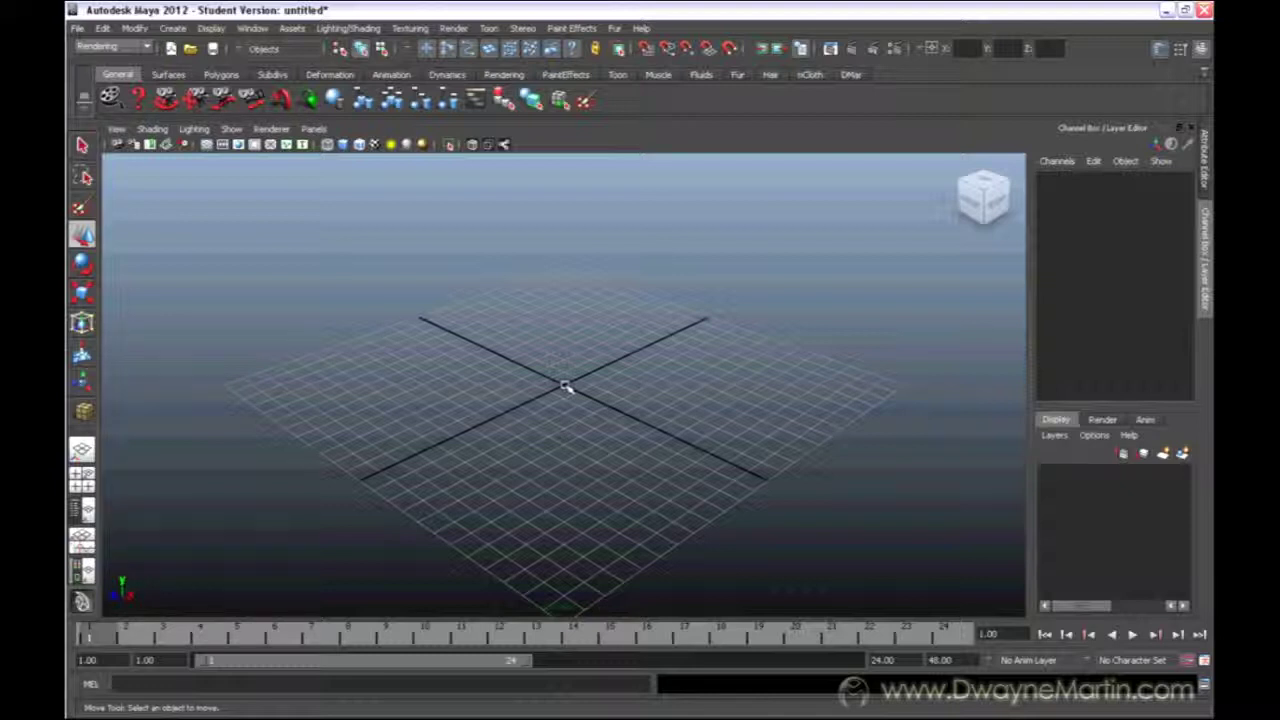
# Step: Enable Interactive Creation for polygon primitives and activate the polygon Cube tool
pyautogui.click(172, 29)
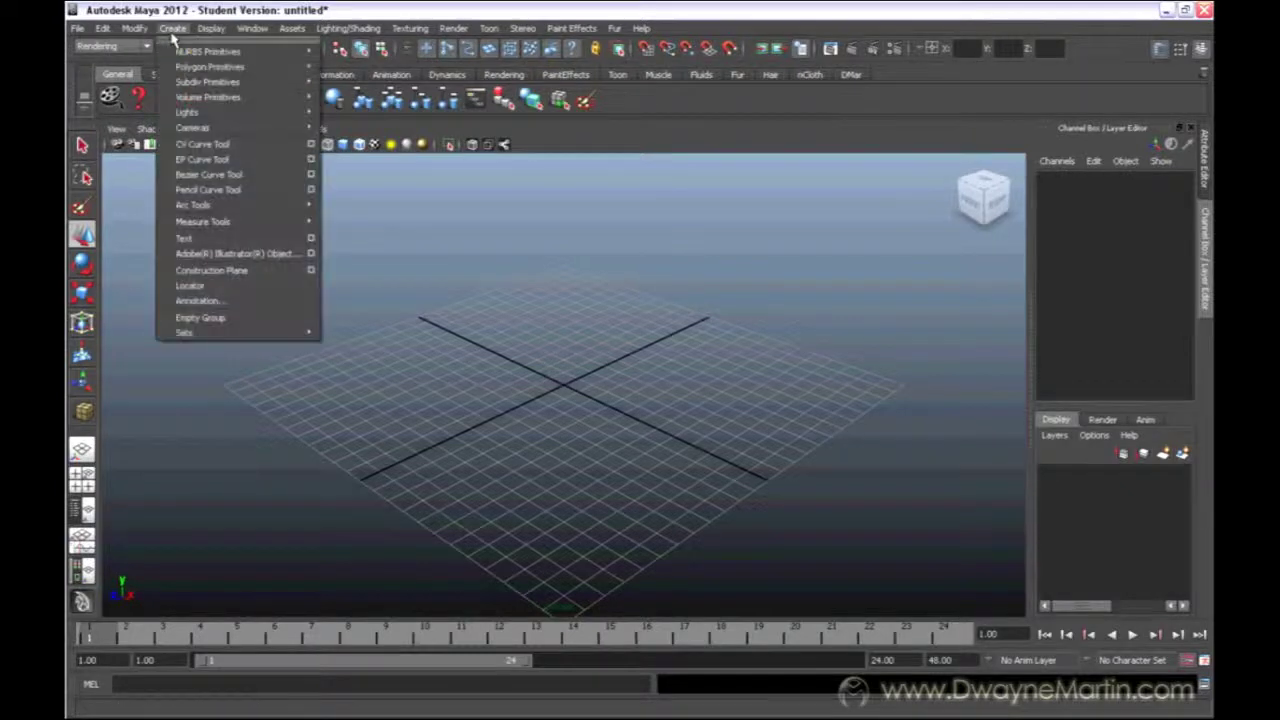
pyautogui.moveTo(197, 55)
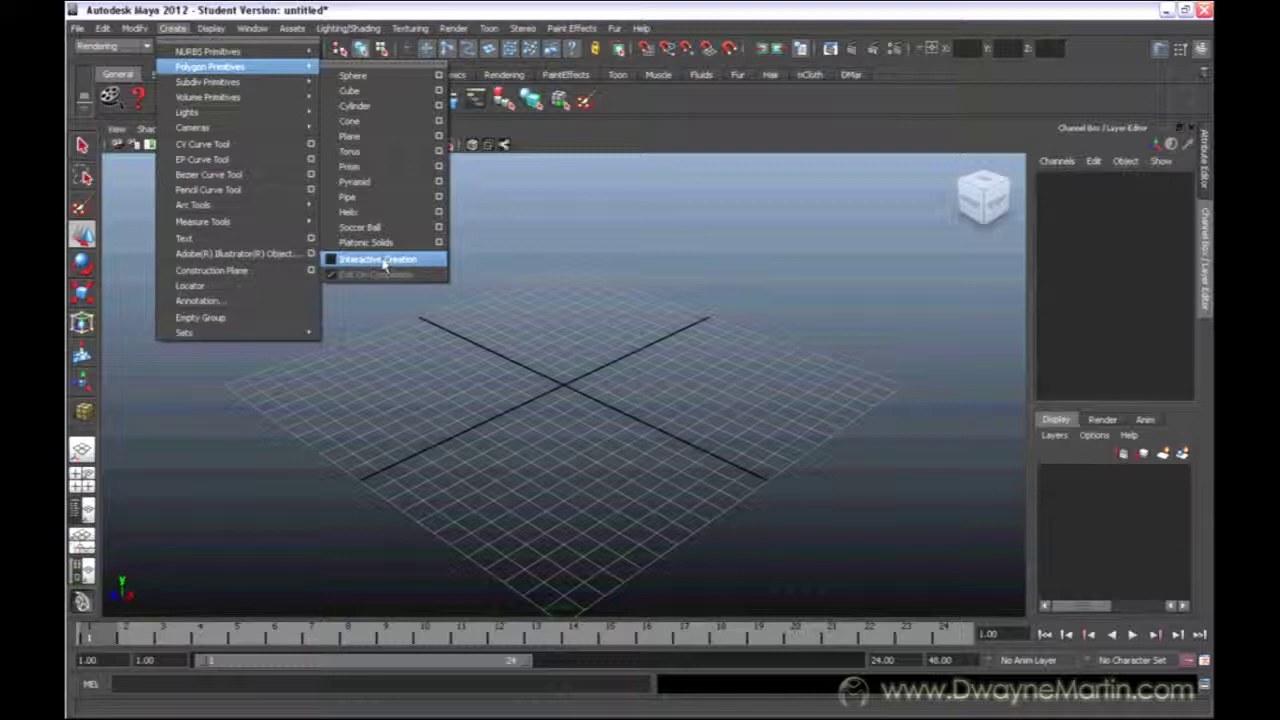
pyautogui.click(383, 260)
pyautogui.click(173, 28)
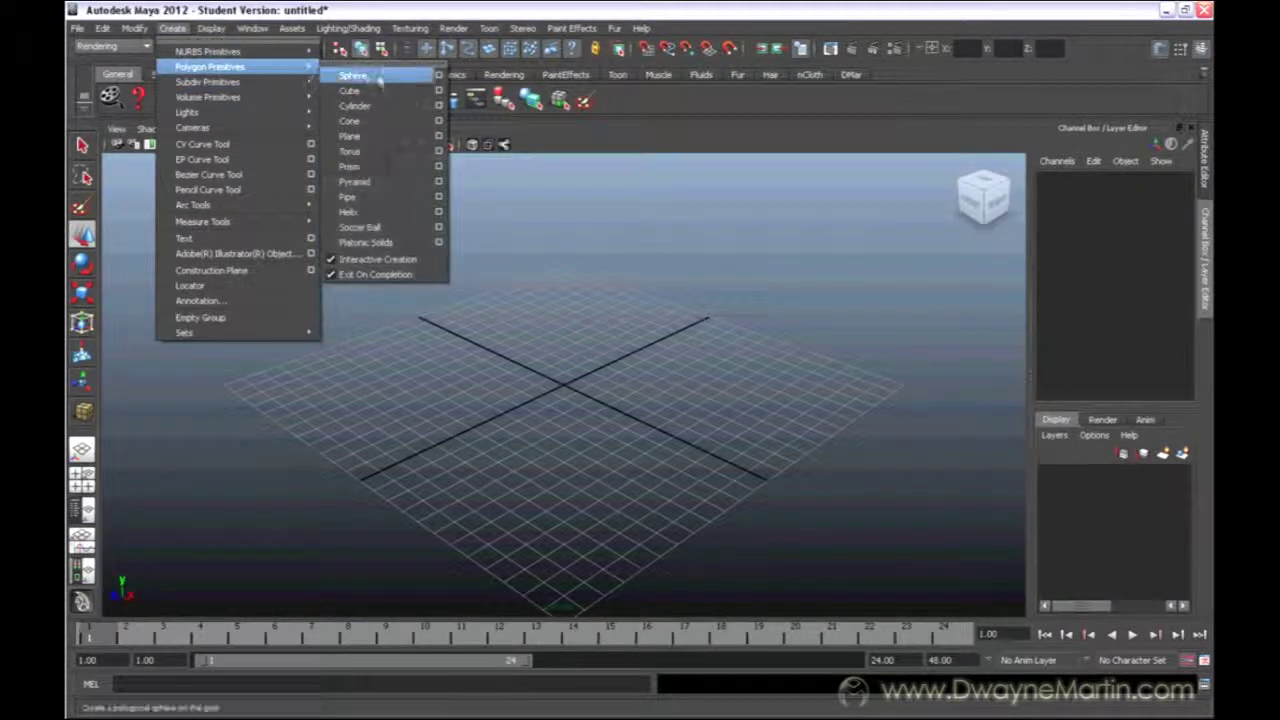
pyautogui.click(380, 95)
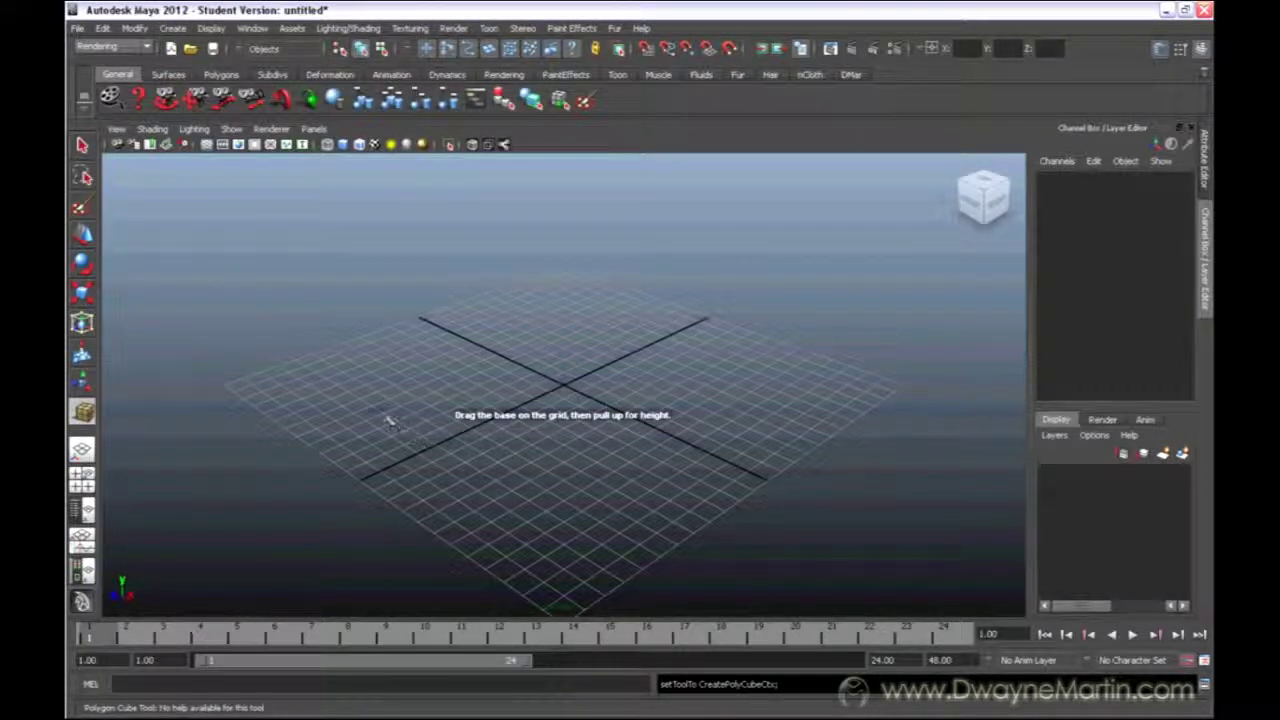
# Step: Draw a large cube, pCube1, on the grid by dragging its base and height
pyautogui.moveTo(386, 412); pyautogui.dragTo(772, 354)
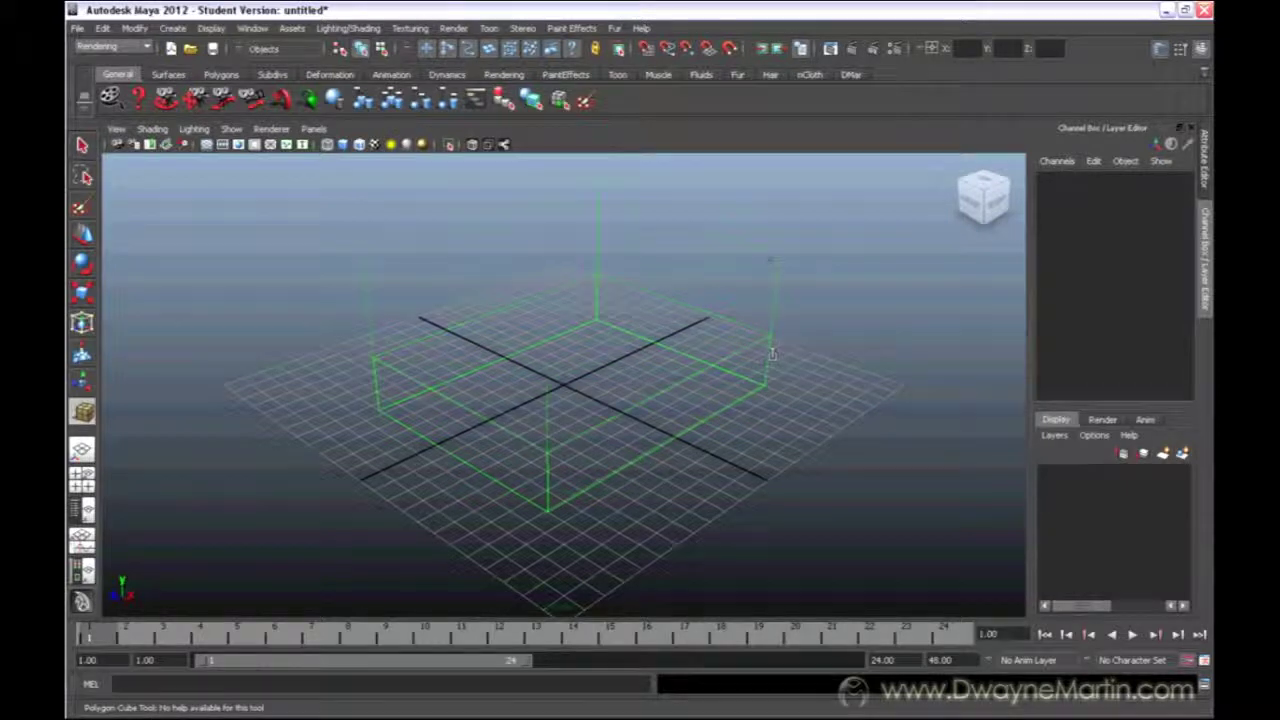
pyautogui.moveTo(775, 219); pyautogui.dragTo(776, 205)
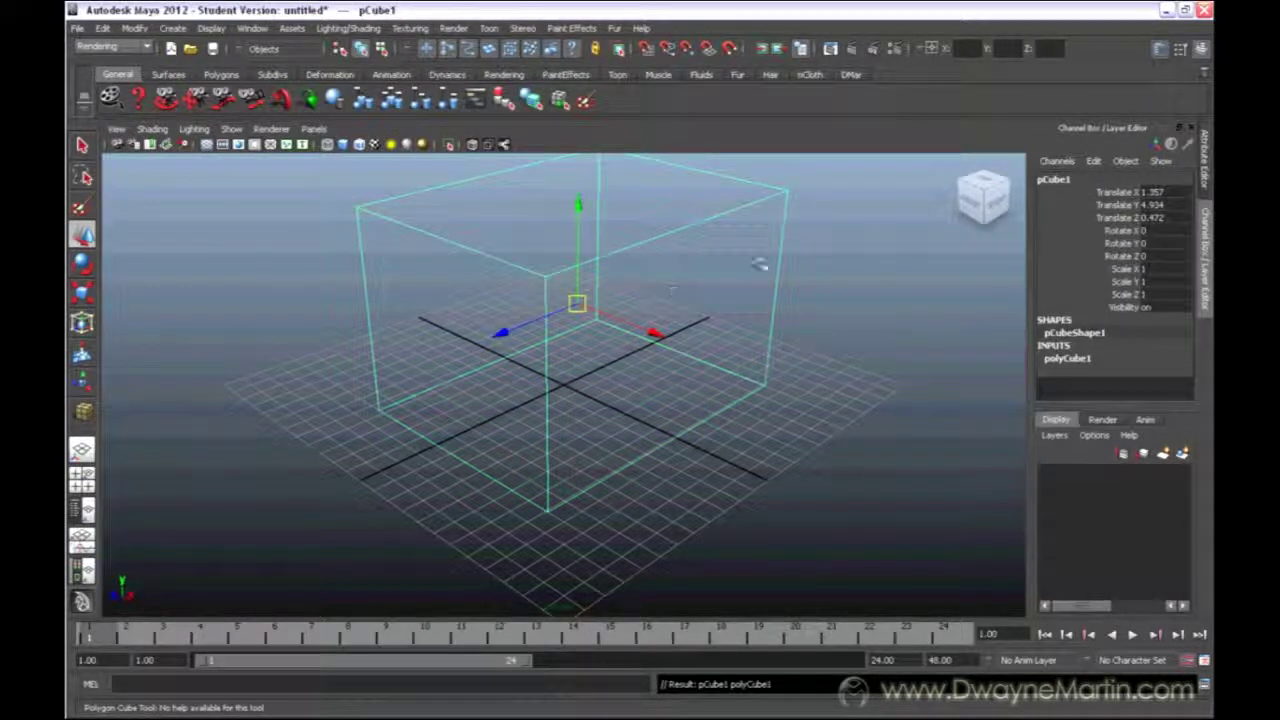
pyautogui.keyDown('alt'); pyautogui.moveTo(811, 244); pyautogui.dragTo(768, 316); pyautogui.keyUp('alt')
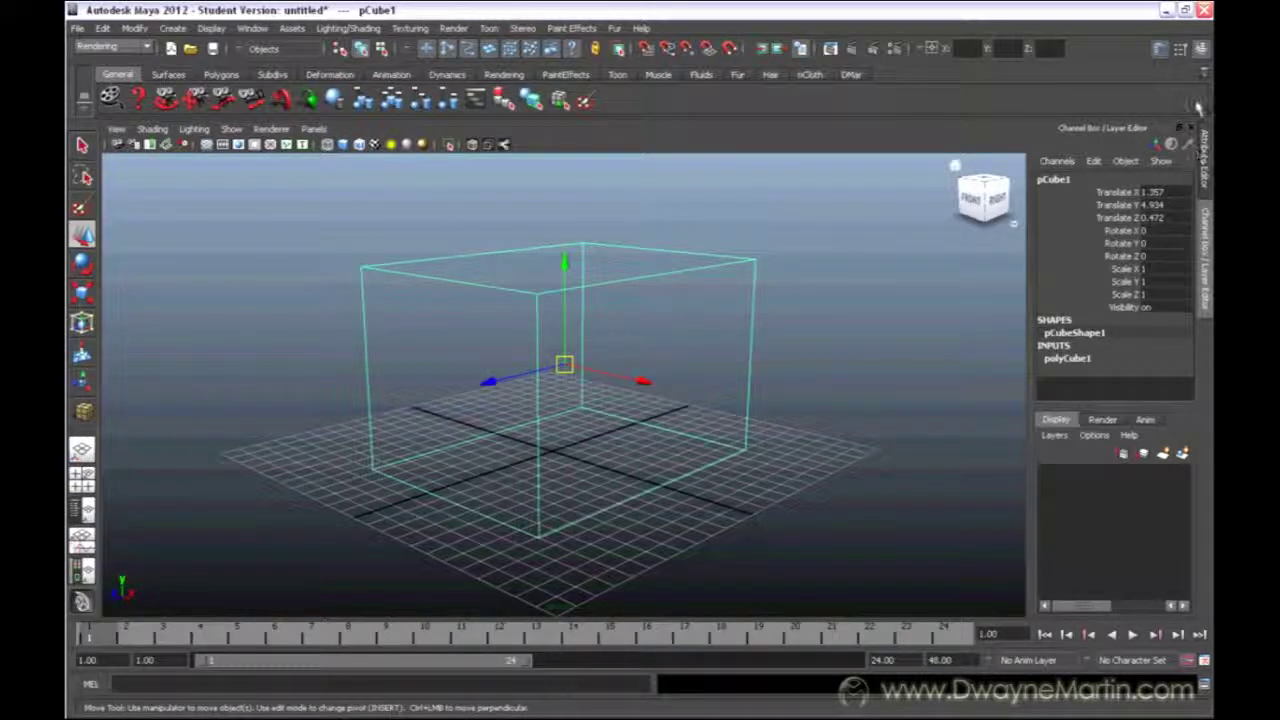
pyautogui.click(1200, 50)
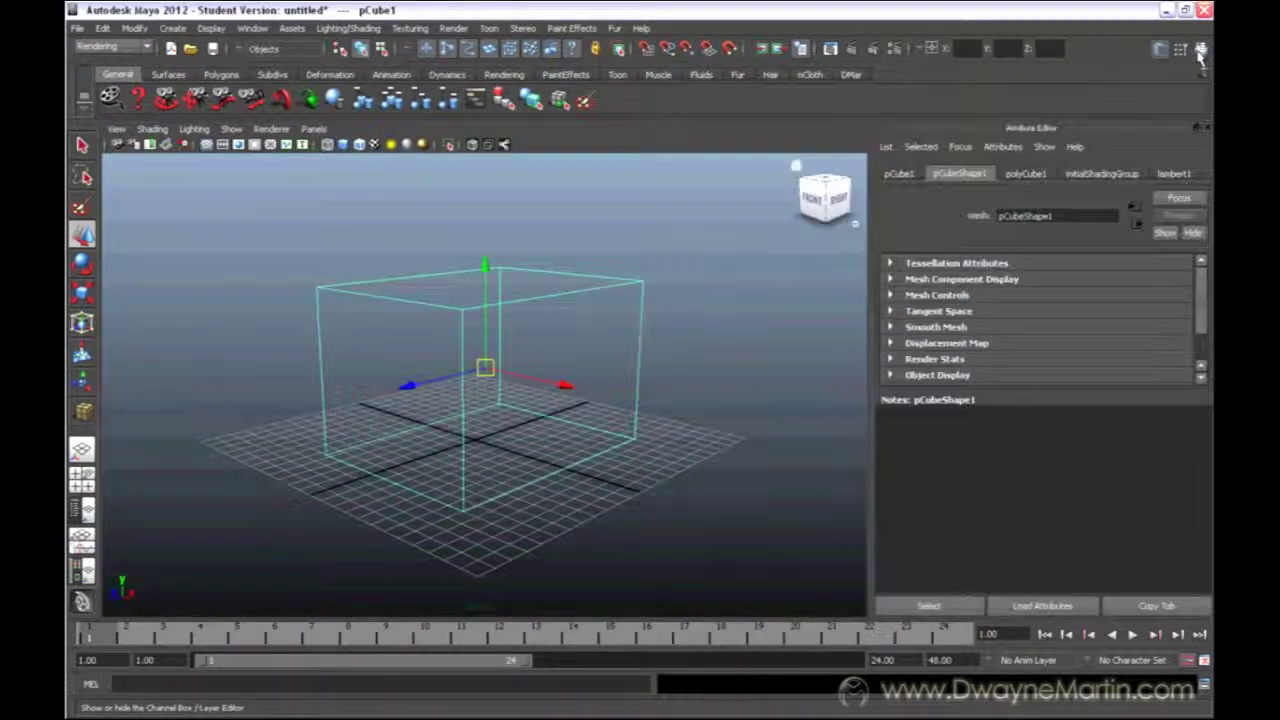
pyautogui.click(1200, 52)
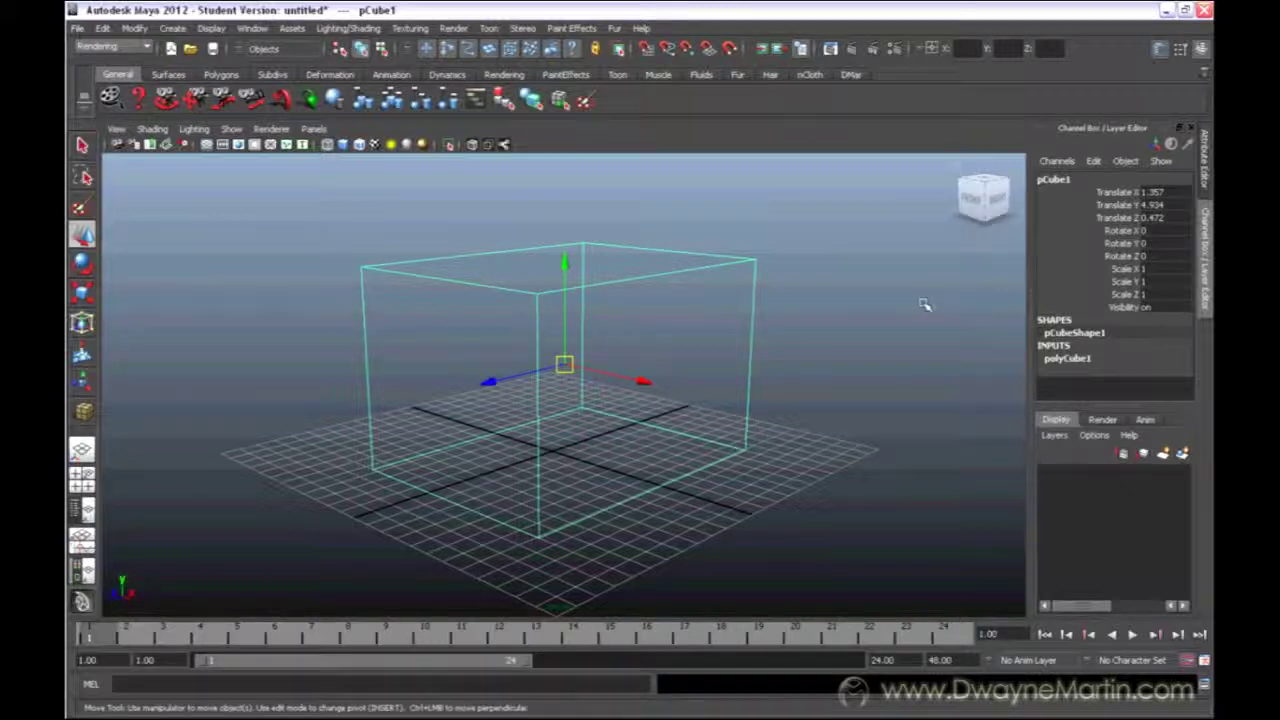
pyautogui.keyDown('alt'); pyautogui.moveTo(840, 312); pyautogui.dragTo(917, 323); pyautogui.keyUp('alt')
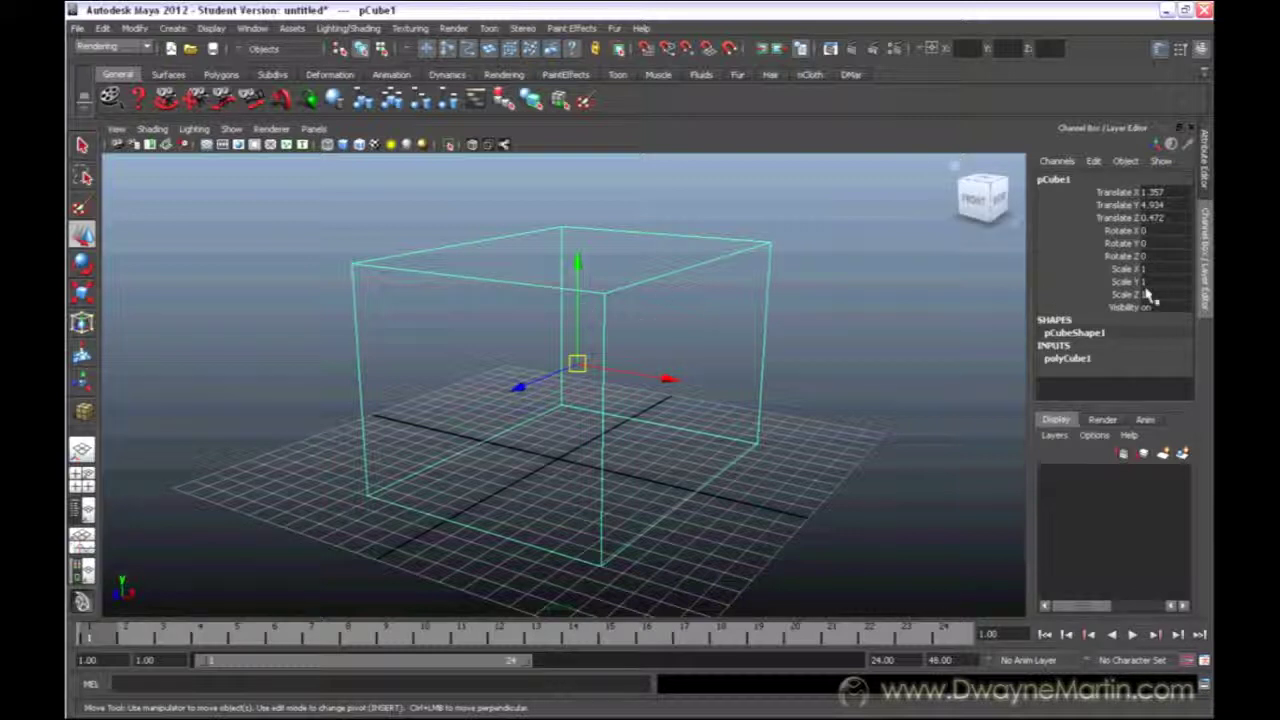
pyautogui.moveTo(1158, 270); pyautogui.dragTo(1151, 294)
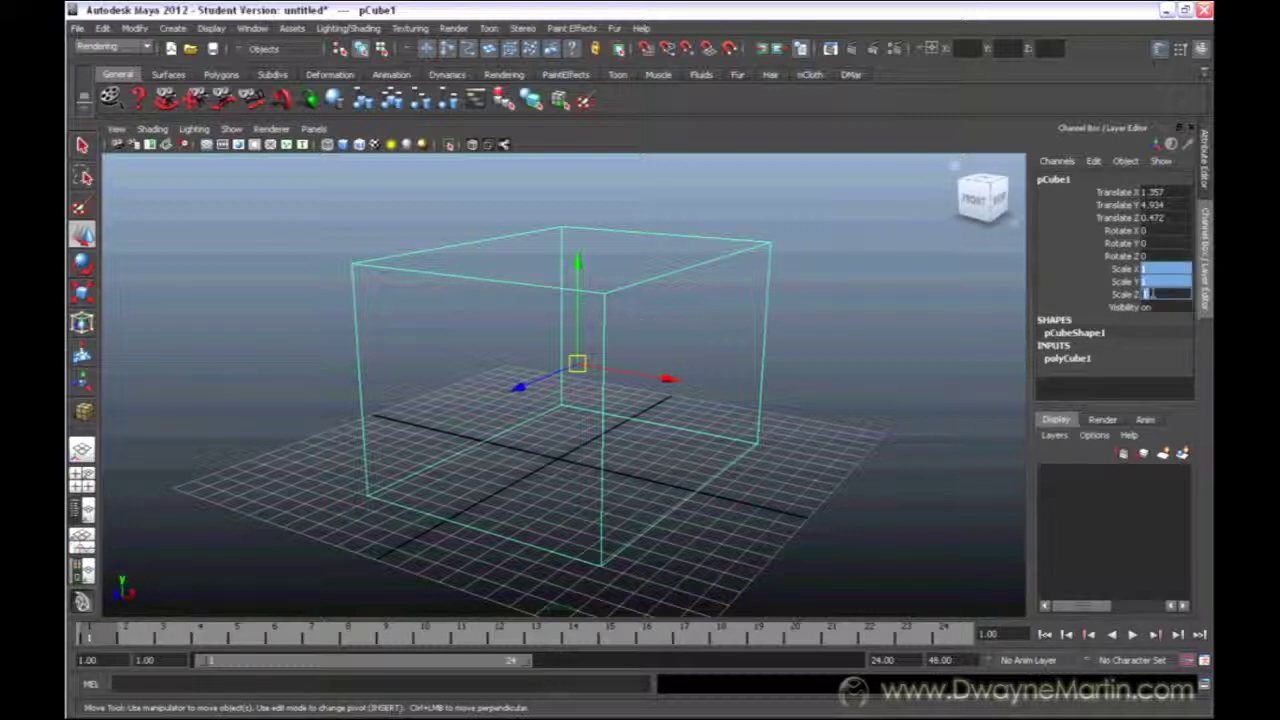
pyautogui.write('2')
pyautogui.press('Return')
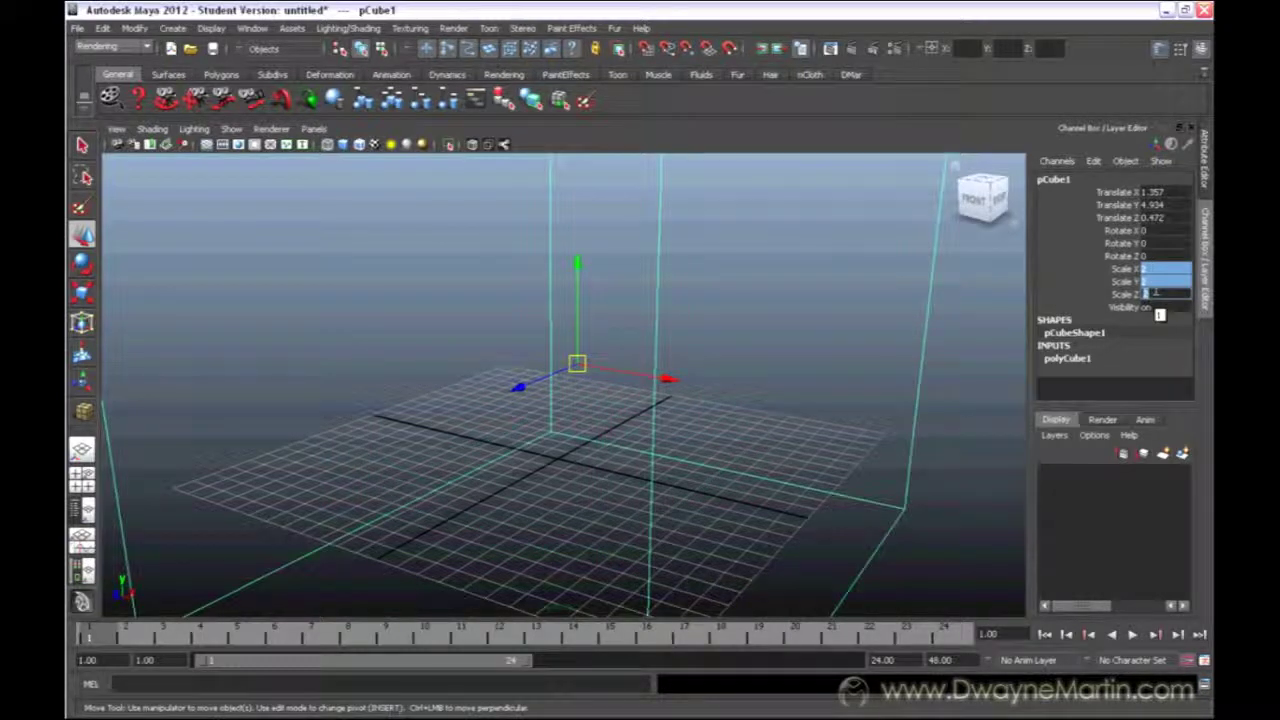
pyautogui.write('1')
pyautogui.press('Return')
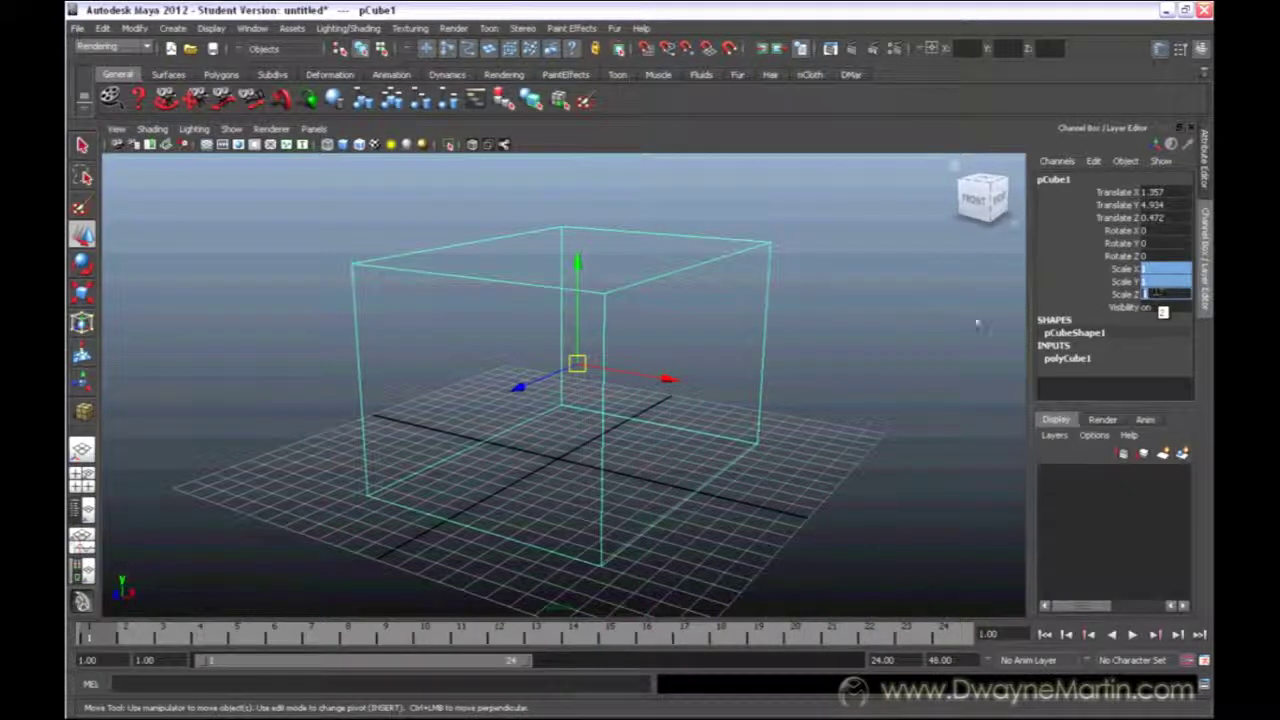
pyautogui.keyDown('alt'); pyautogui.moveTo(808, 328); pyautogui.dragTo(793, 328); pyautogui.keyUp('alt')
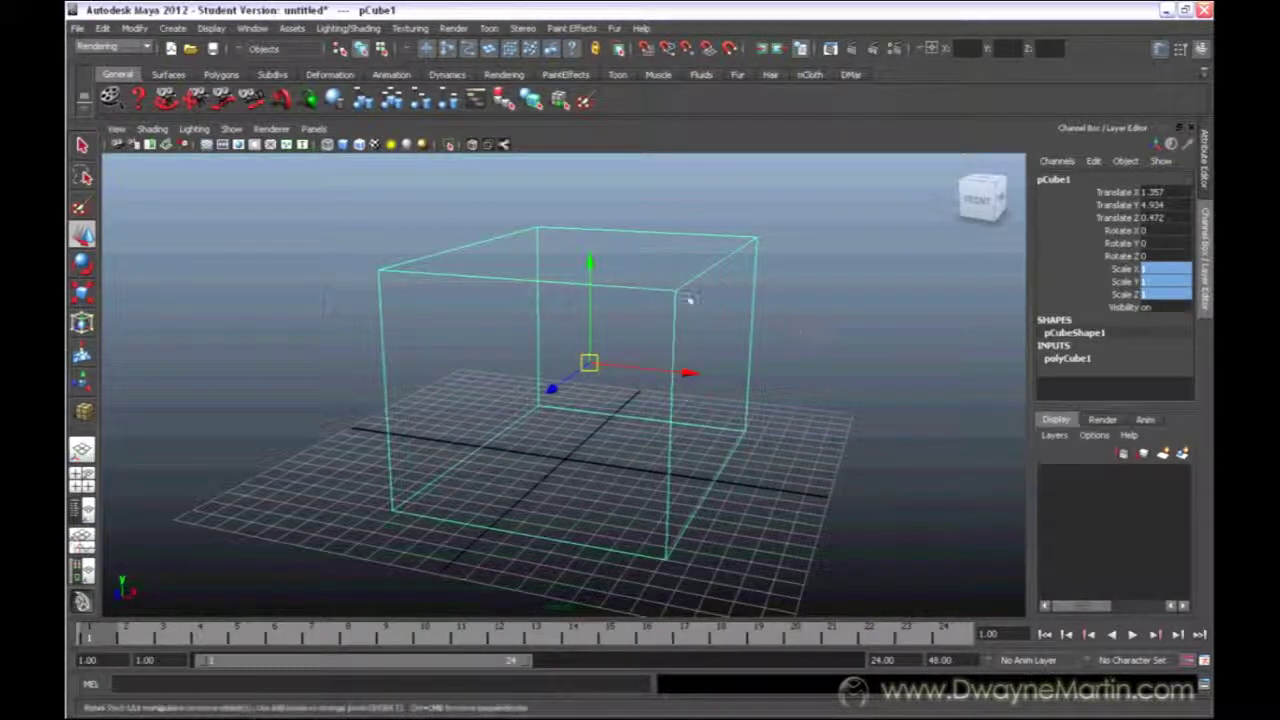
# Step: Disable Interactive Creation and add a default-size cube, pCube2, at the origin 0, 0, 0
pyautogui.click(172, 30)
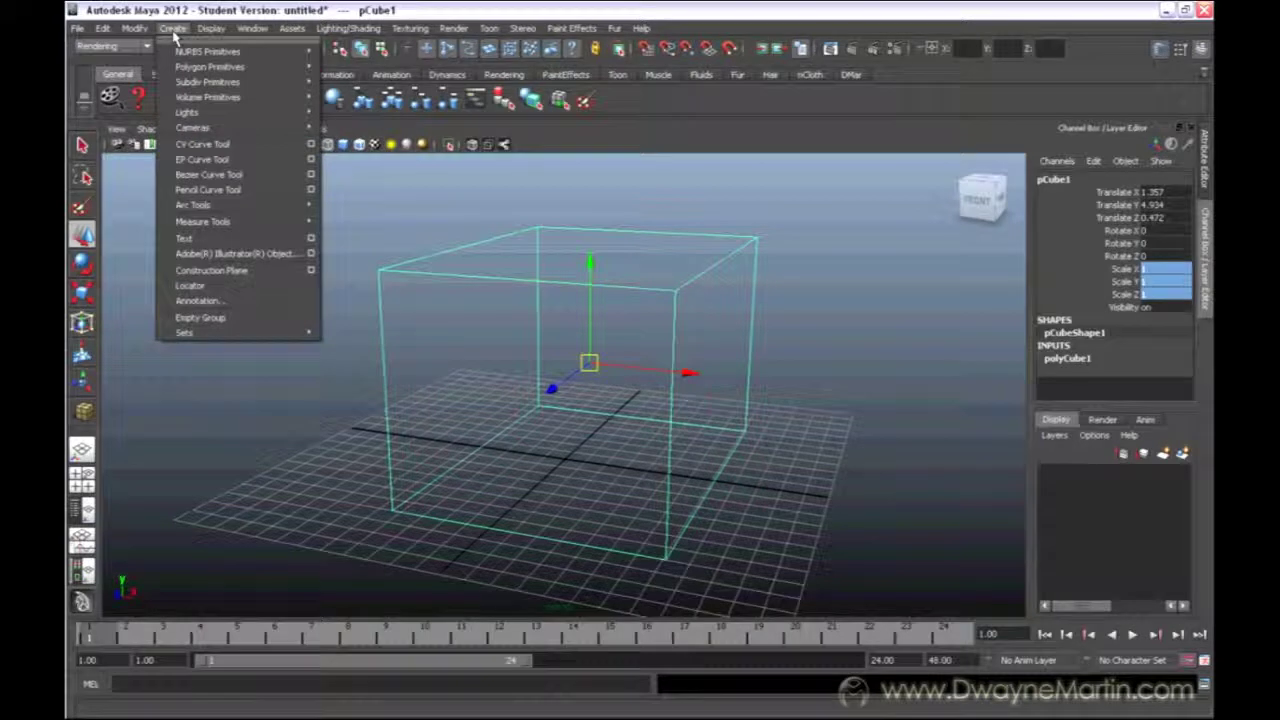
pyautogui.moveTo(177, 67)
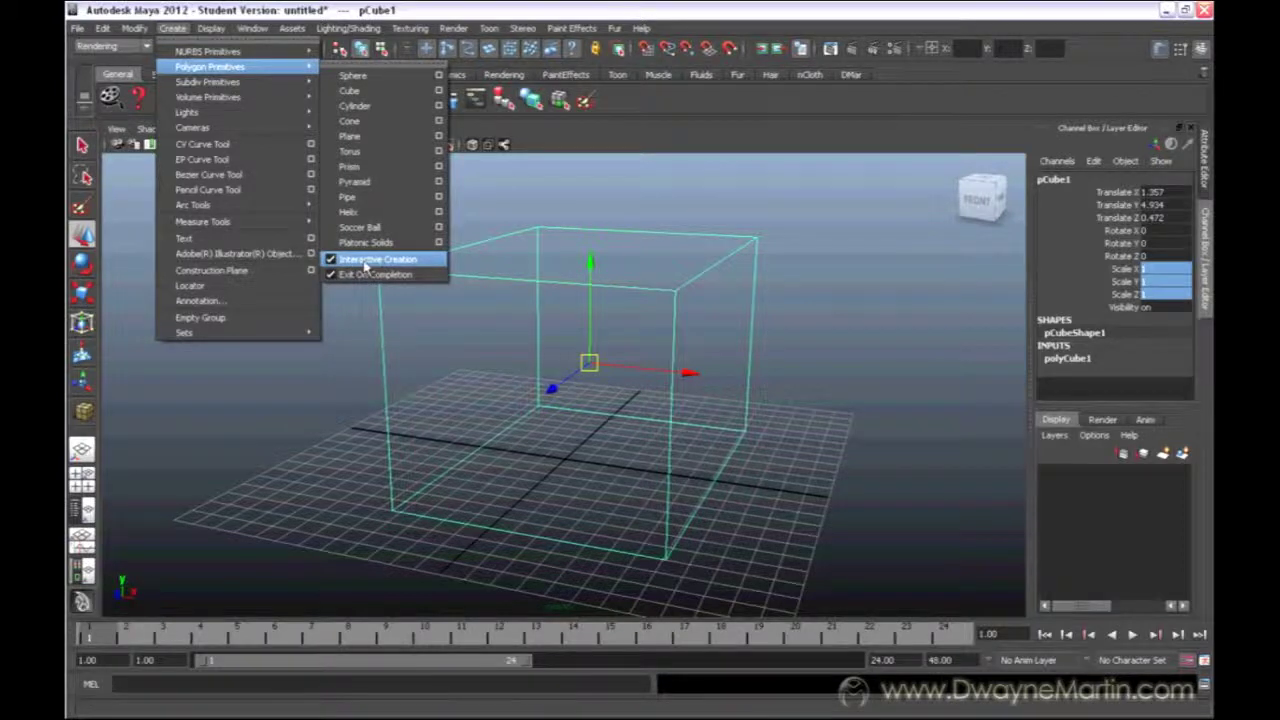
pyautogui.click(365, 262)
pyautogui.click(172, 28)
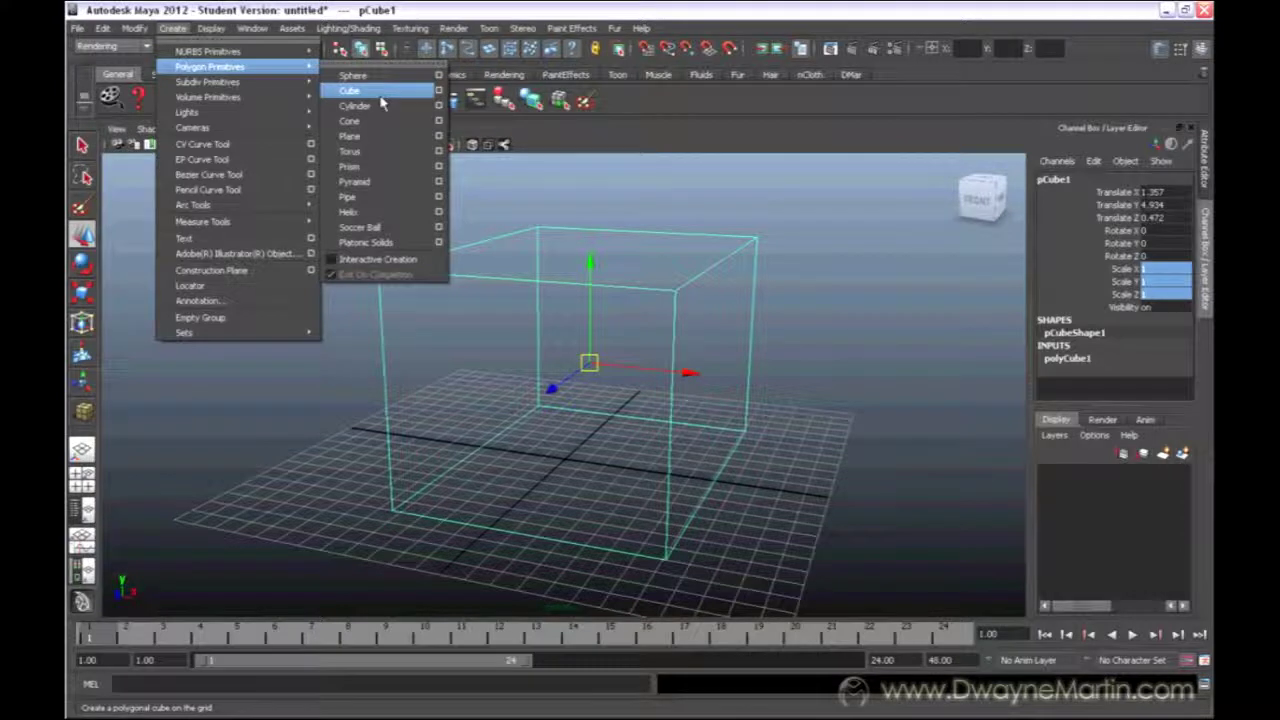
pyautogui.click(352, 91)
pyautogui.keyDown('alt'); pyautogui.moveTo(535, 407); pyautogui.dragTo(692, 372); pyautogui.keyUp('alt')
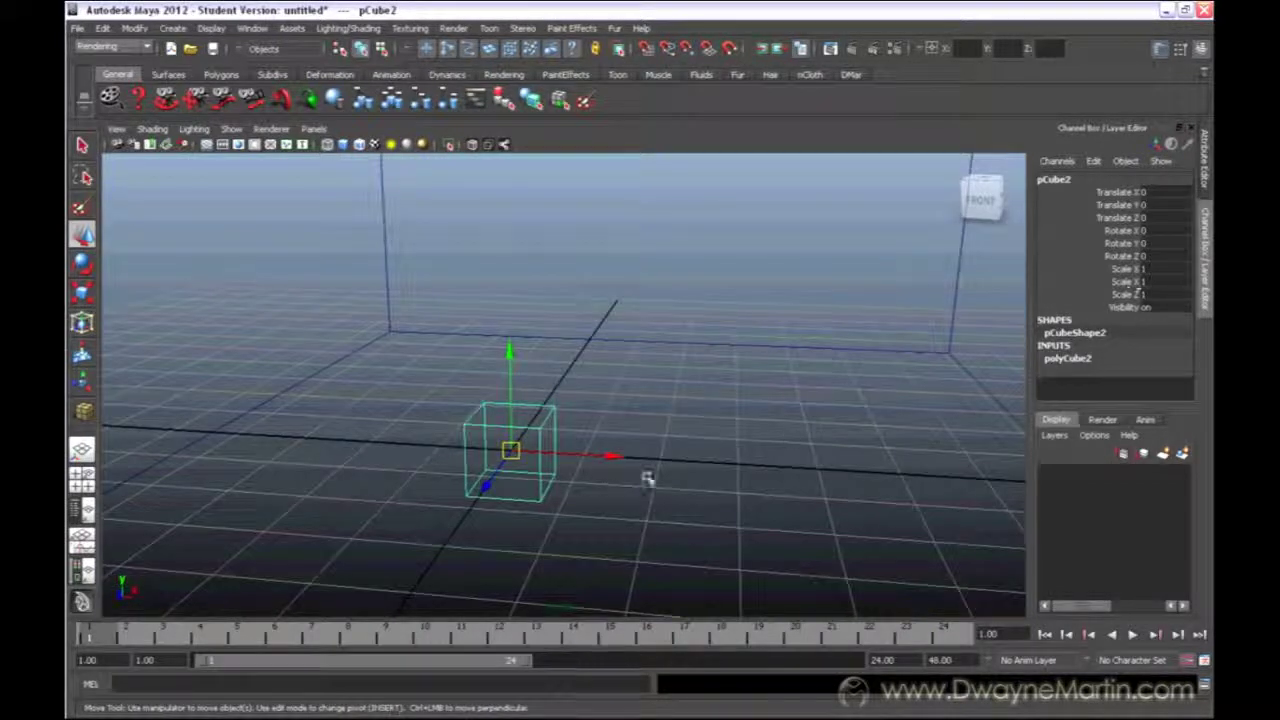
# Step: Orbit around the cubes, selecting the large pCube1 and then the small origin cube
pyautogui.keyDown('alt'); pyautogui.moveTo(646, 477); pyautogui.dragTo(703, 354); pyautogui.keyUp('alt')
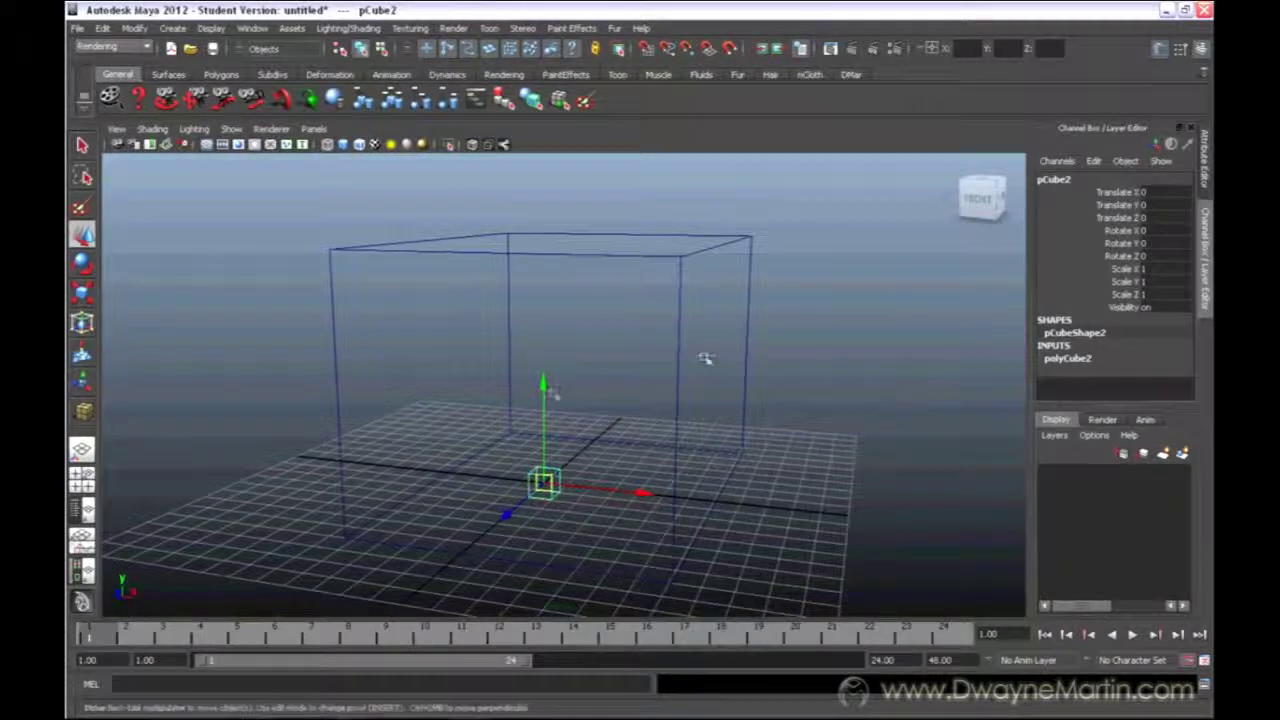
pyautogui.keyDown('alt'); pyautogui.moveTo(703, 354); pyautogui.dragTo(646, 363, button='right'); pyautogui.keyUp('alt')
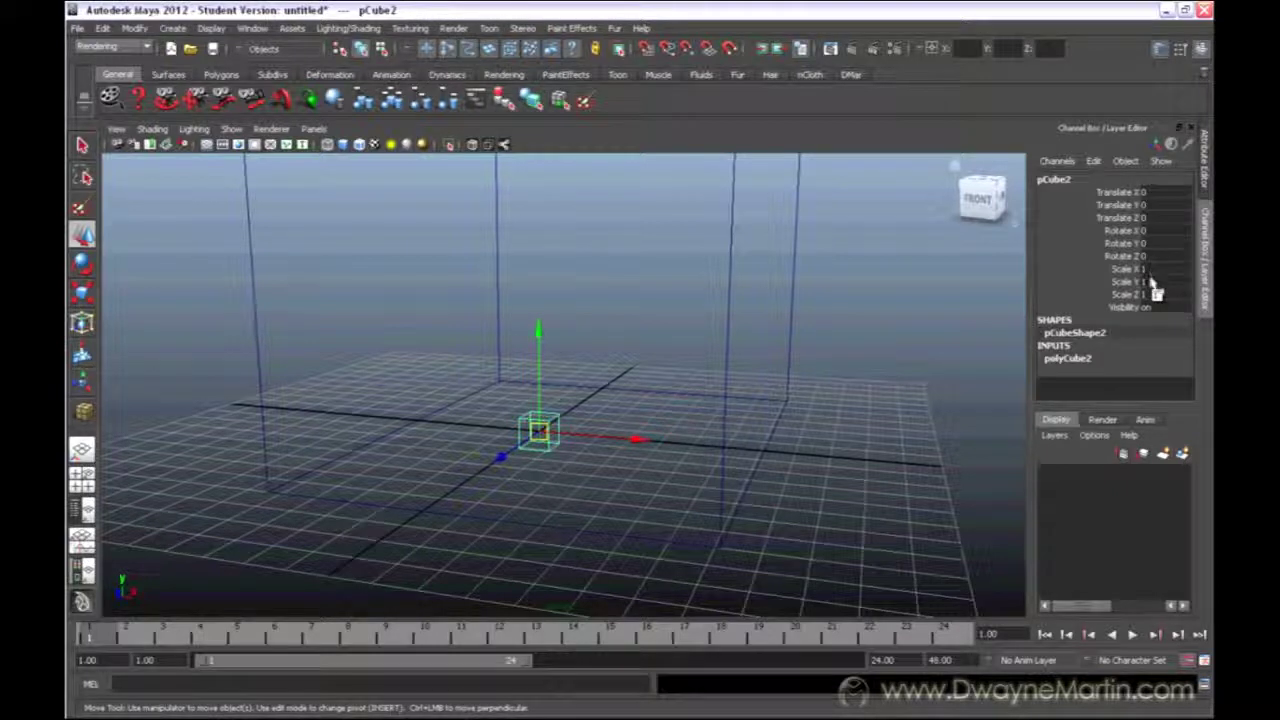
pyautogui.click(731, 318)
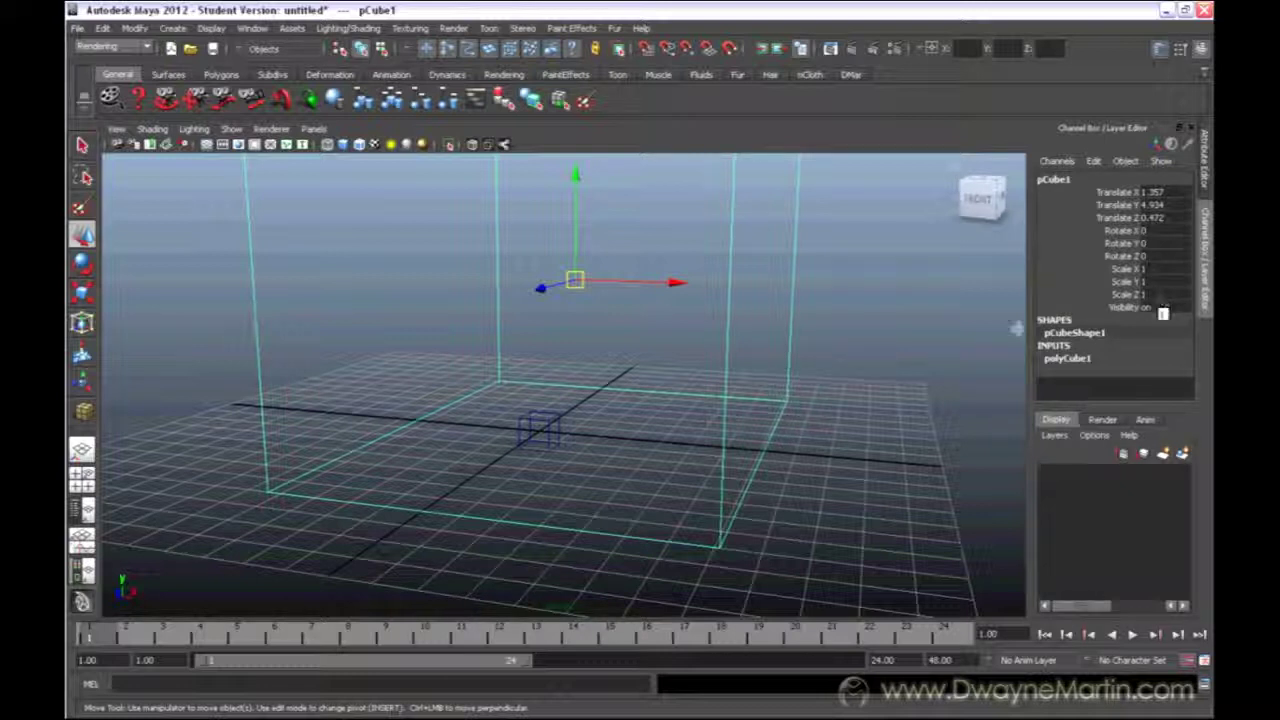
pyautogui.keyDown('alt'); pyautogui.moveTo(850, 354); pyautogui.dragTo(841, 351, button='right'); pyautogui.keyUp('alt')
pyautogui.keyDown('alt'); pyautogui.moveTo(841, 351); pyautogui.dragTo(690, 340); pyautogui.keyUp('alt')
pyautogui.click(557, 447)
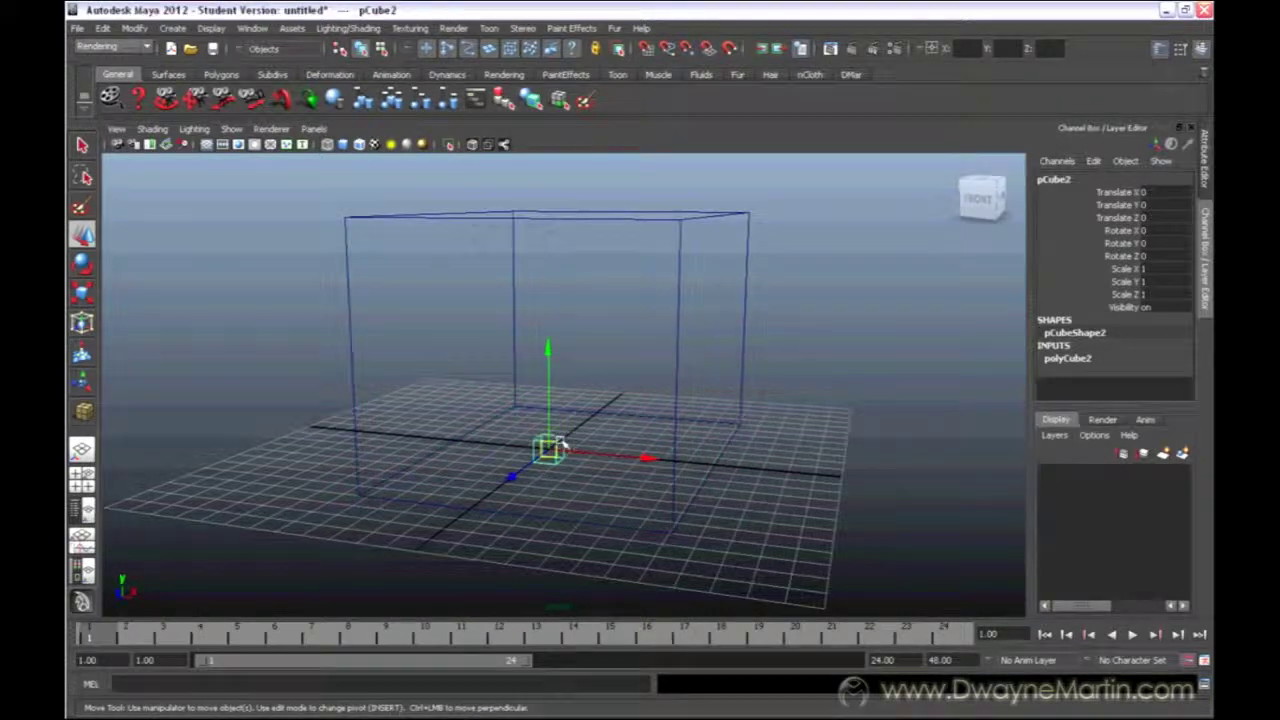
# Step: Reselect pCube1, view it from near the front, and bring up Polygon Primitives
pyautogui.click(678, 347)
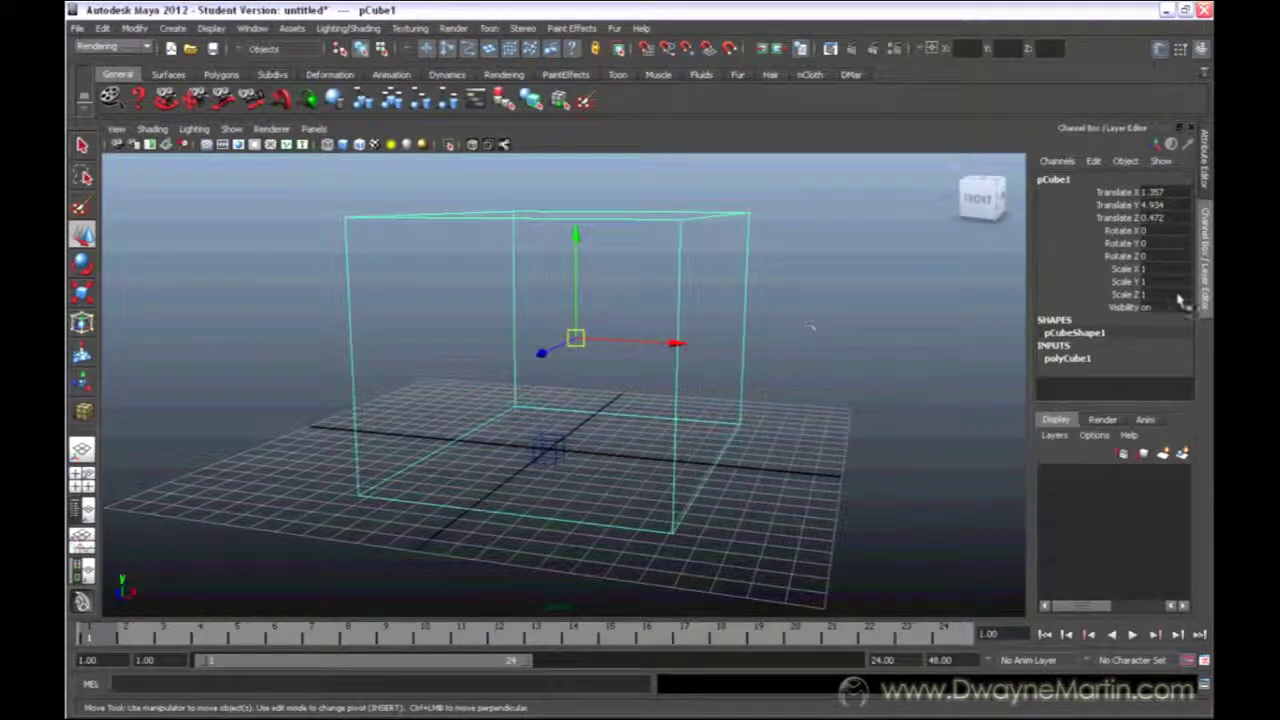
pyautogui.keyDown('alt'); pyautogui.moveTo(678, 350); pyautogui.dragTo(683, 395); pyautogui.keyUp('alt')
pyautogui.keyDown('alt'); pyautogui.moveTo(743, 288); pyautogui.dragTo(598, 436); pyautogui.keyUp('alt')
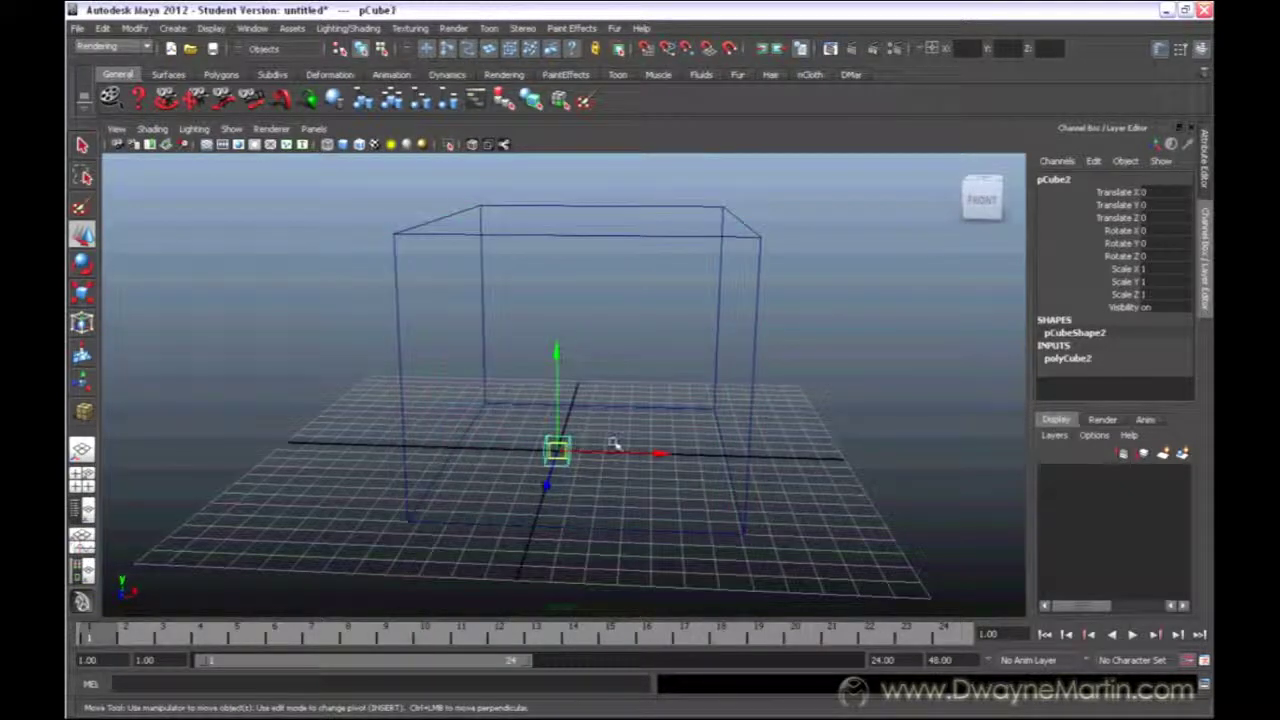
pyautogui.click(173, 28)
pyautogui.moveTo(210, 67)
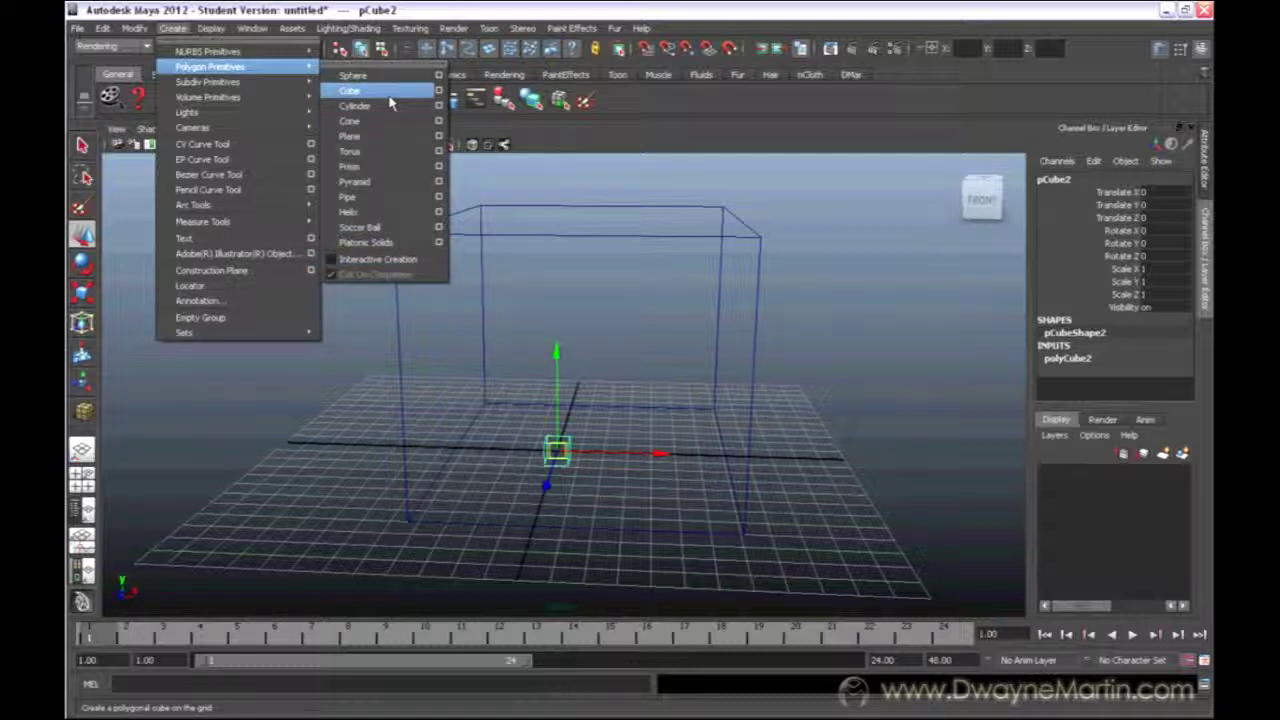
# Step: Dismiss the creation menus without adding anything and orbit around both cubes
pyautogui.press('Escape')
pyautogui.press('Escape')
pyautogui.keyDown('alt'); pyautogui.moveTo(560, 350); pyautogui.dragTo(660, 355); pyautogui.keyUp('alt')
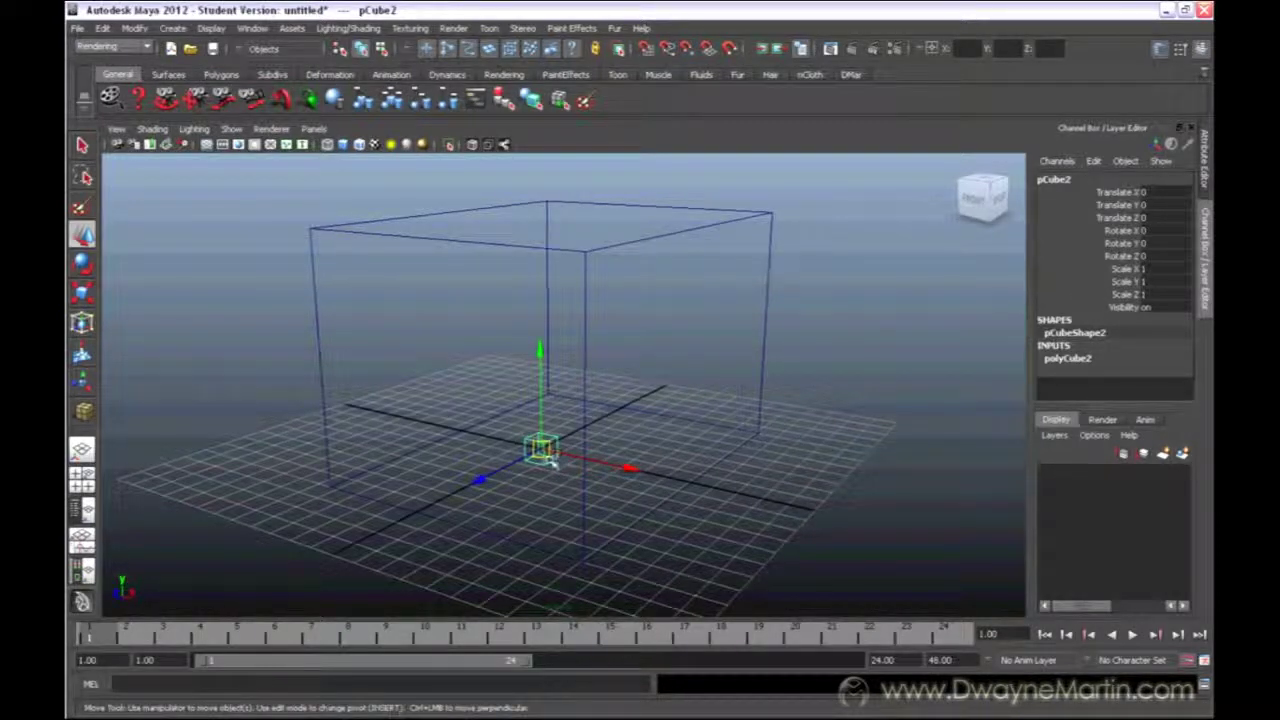